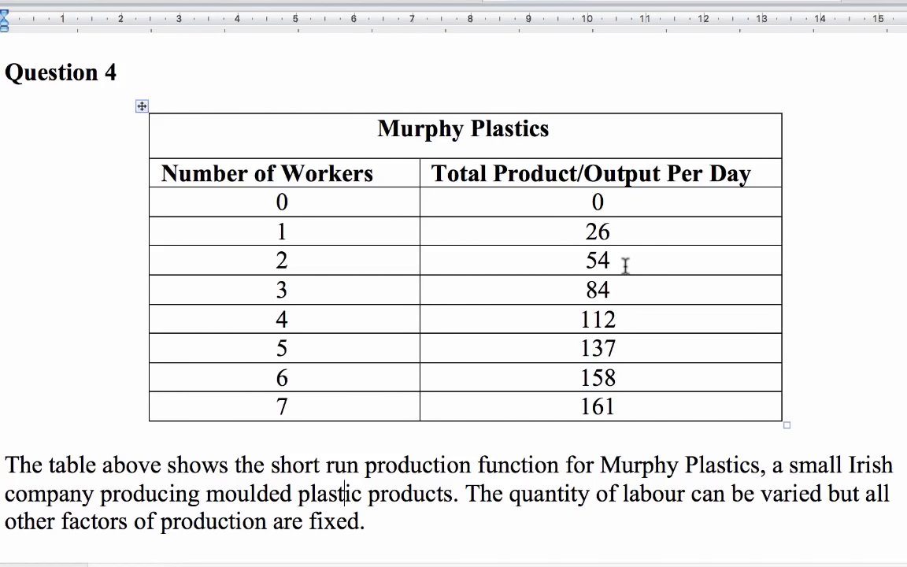
# Scroll down in Word to the note and parts (a) and (b) below the Murphy Plastics table
pyautogui.scroll(-5, 627, 263)
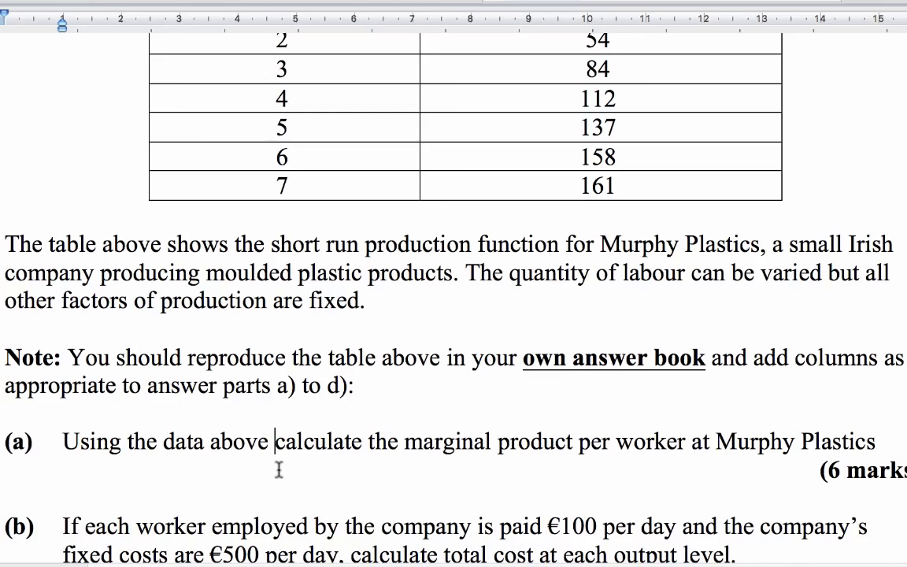
# Scroll back up in the Word document to the Murphy Plastics table
pyautogui.scroll(4, 279, 470)
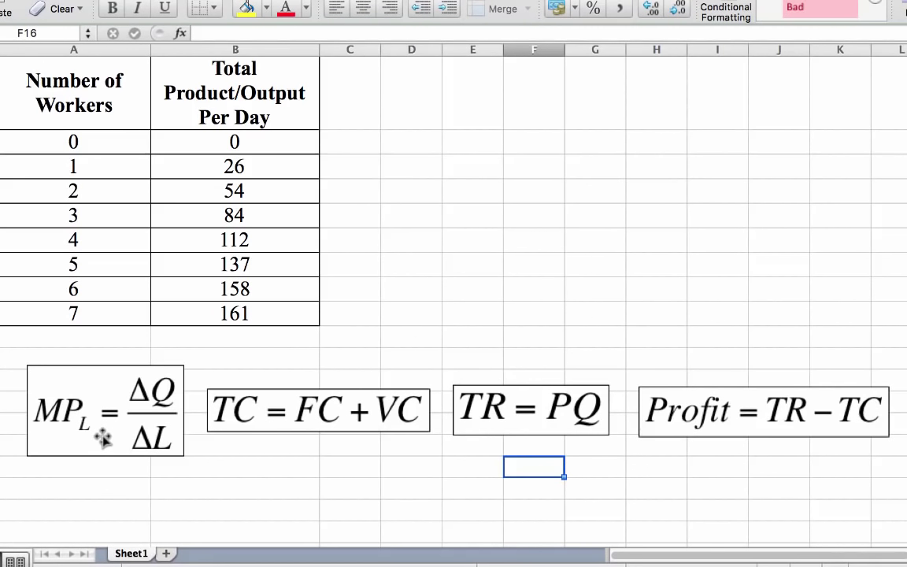
# Enter the heading 'MP' in cell C1
pyautogui.click(364, 111)
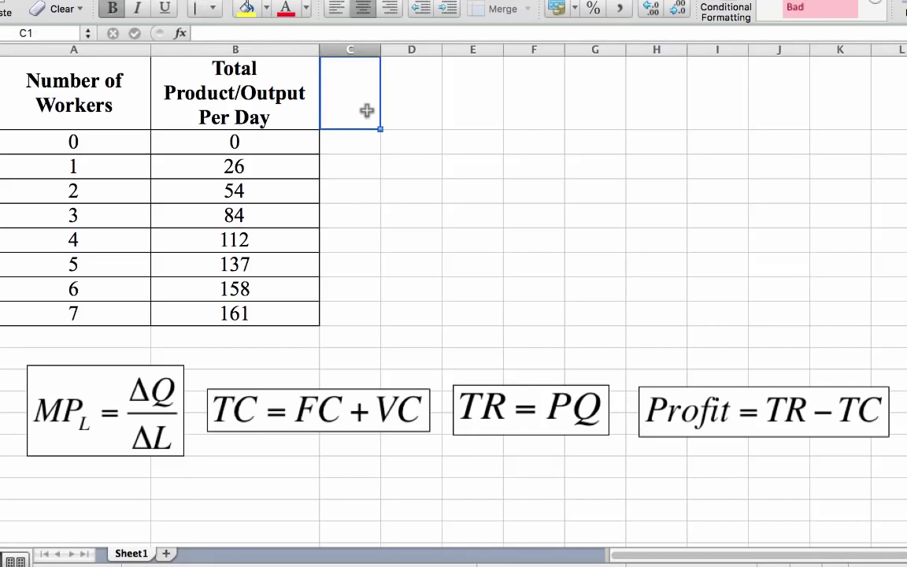
pyautogui.write('MP')
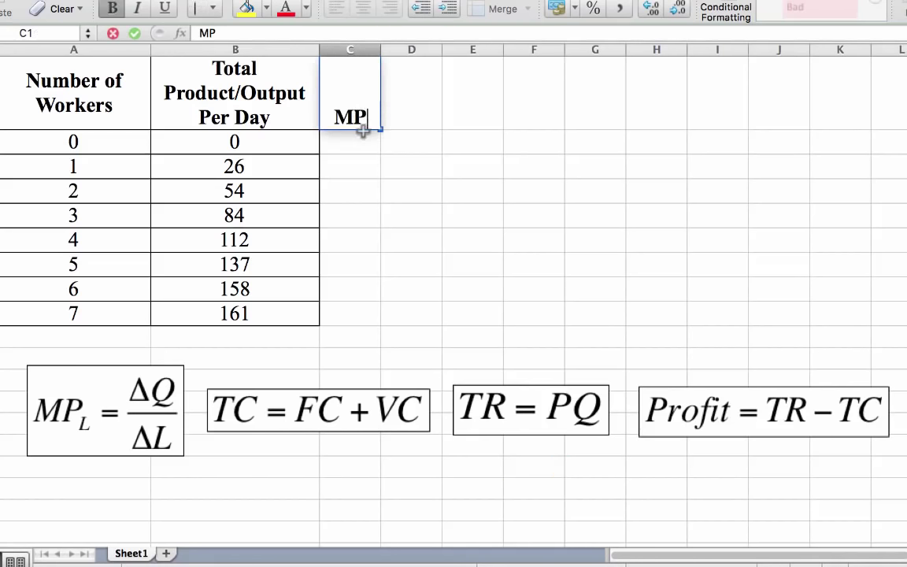
pyautogui.click(359, 144)
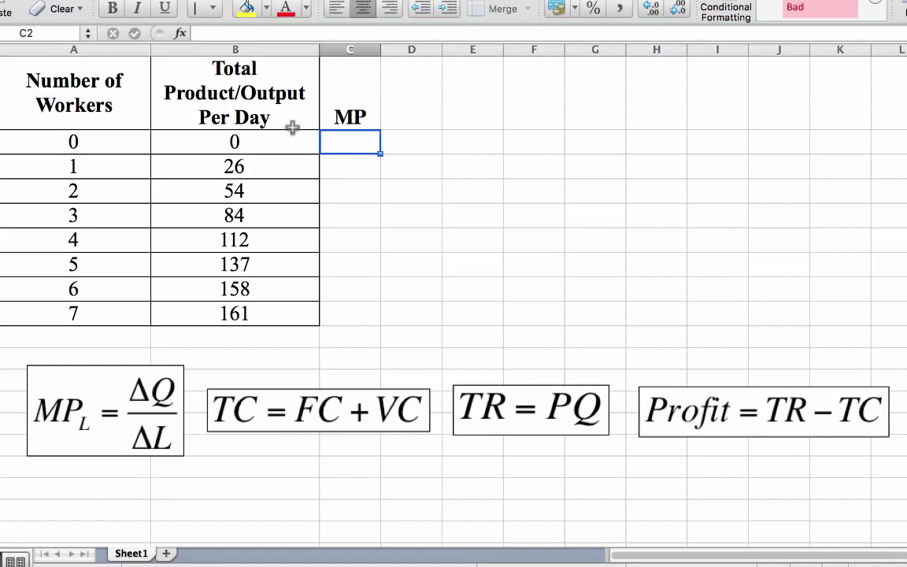
# Enter =((B3-B2)/(A3-A2)) in C3 for the first worker's marginal product, giving 26
pyautogui.click(355, 166)
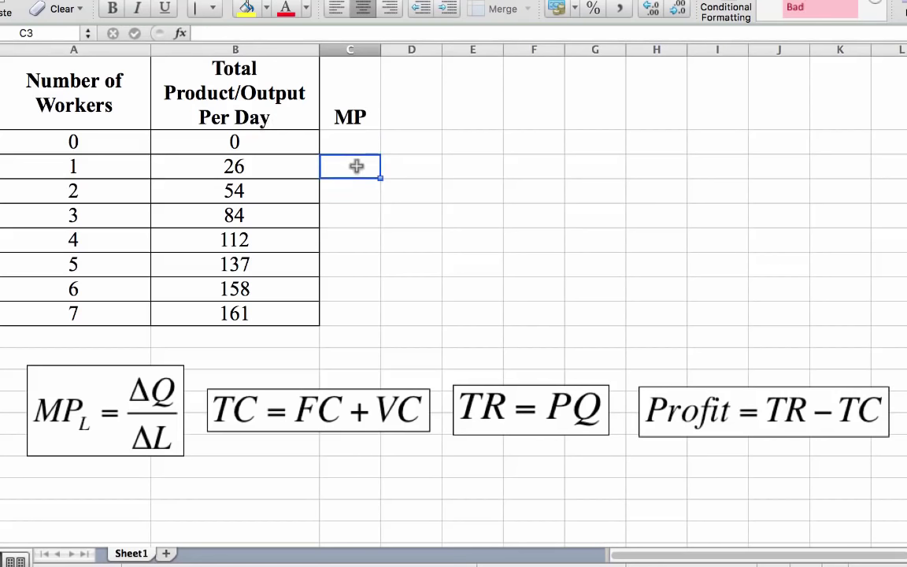
pyautogui.write('=(')
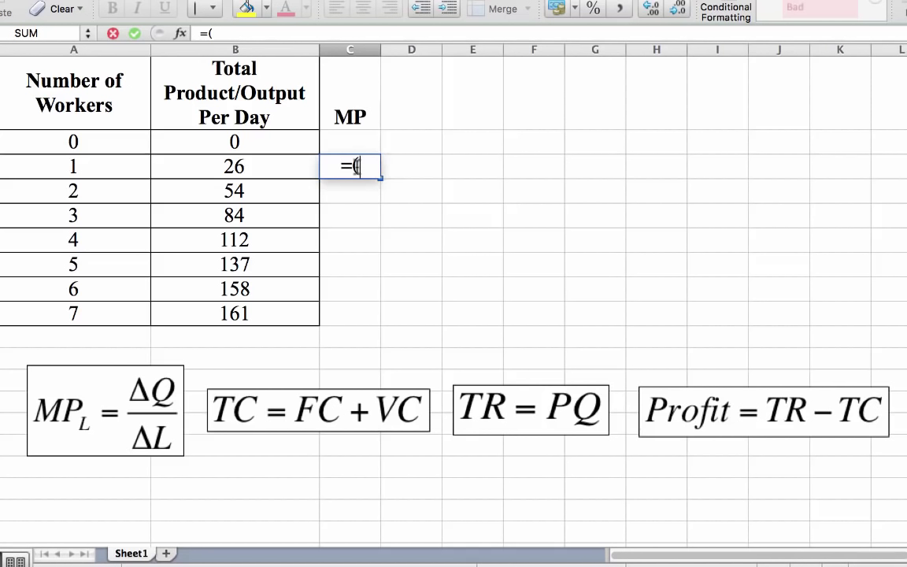
pyautogui.write('(')
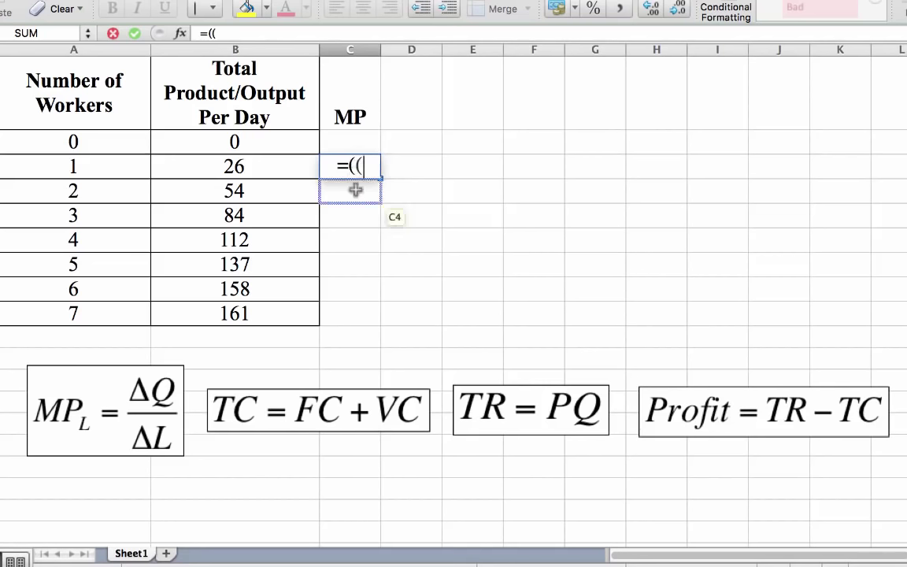
pyautogui.click(268, 171)
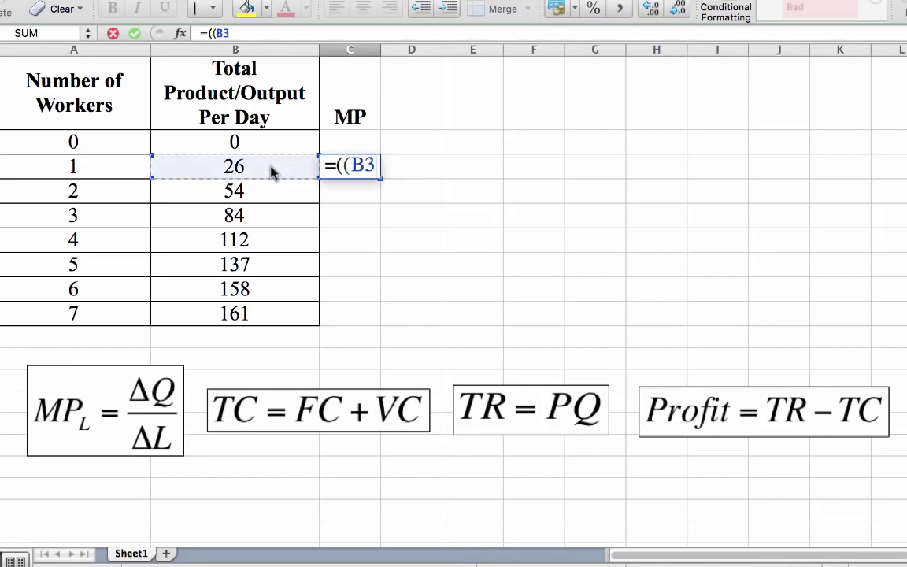
pyautogui.write('-')
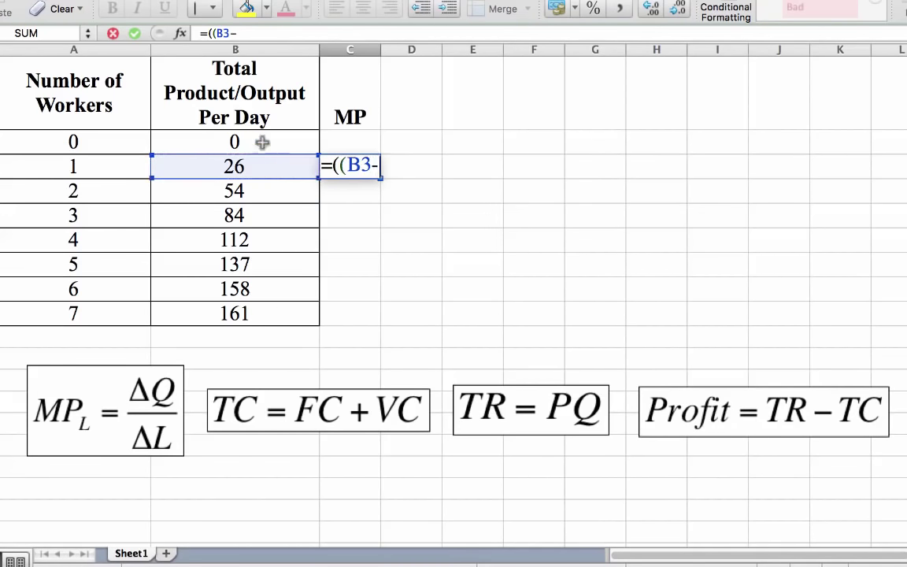
pyautogui.click(258, 138)
pyautogui.write(')')
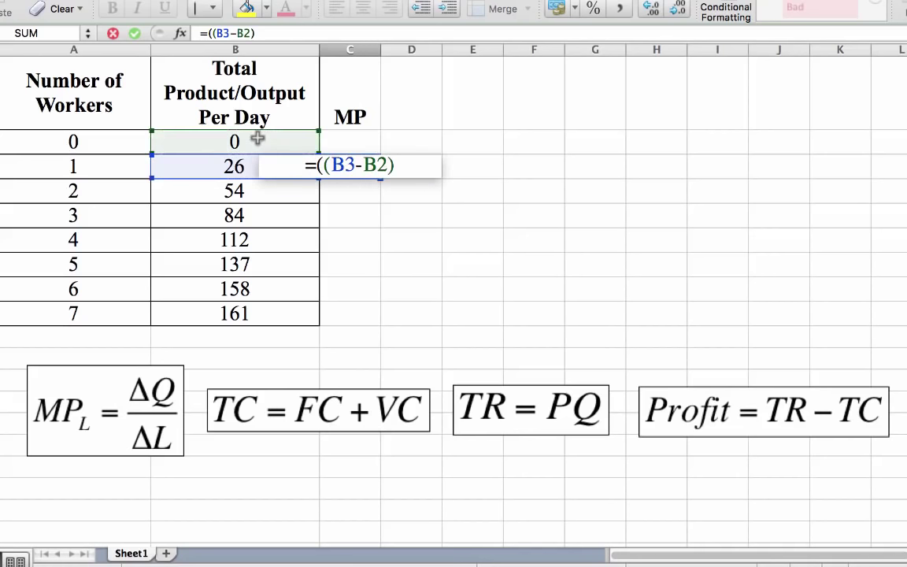
pyautogui.write('-')
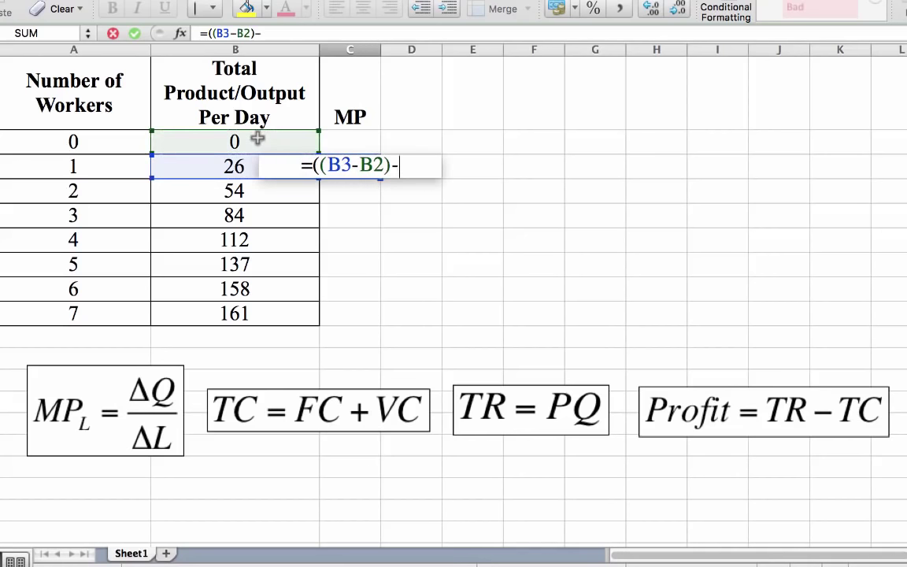
pyautogui.press('BackSpace')
pyautogui.write('/')
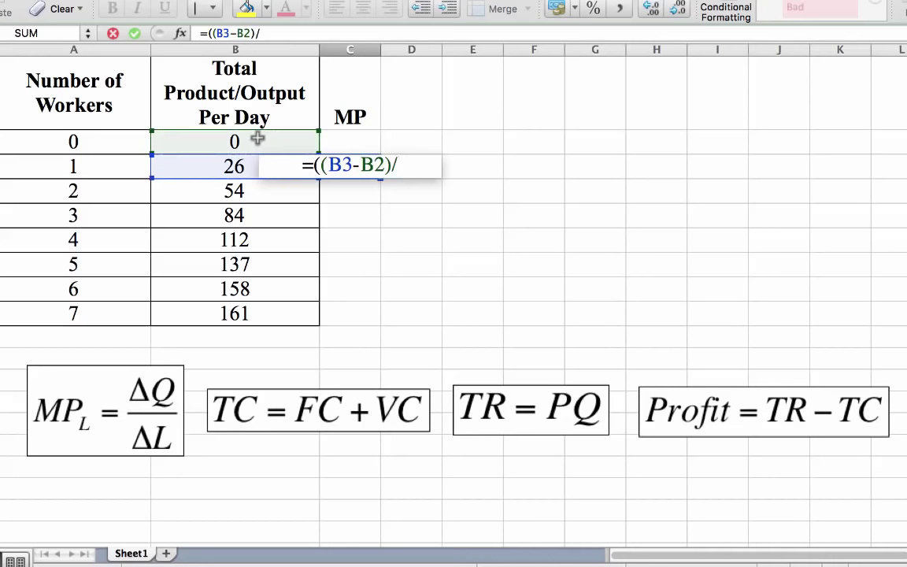
pyautogui.write('(')
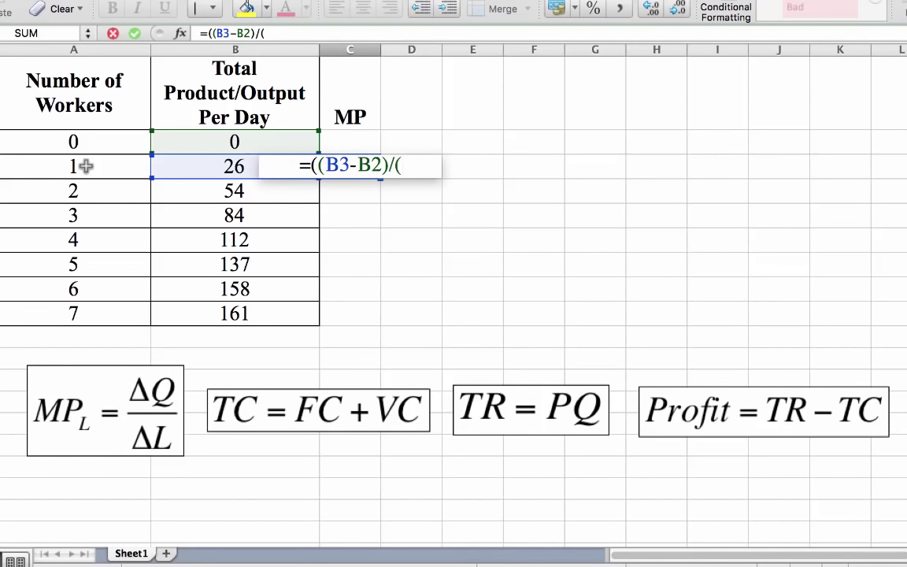
pyautogui.click(85, 166)
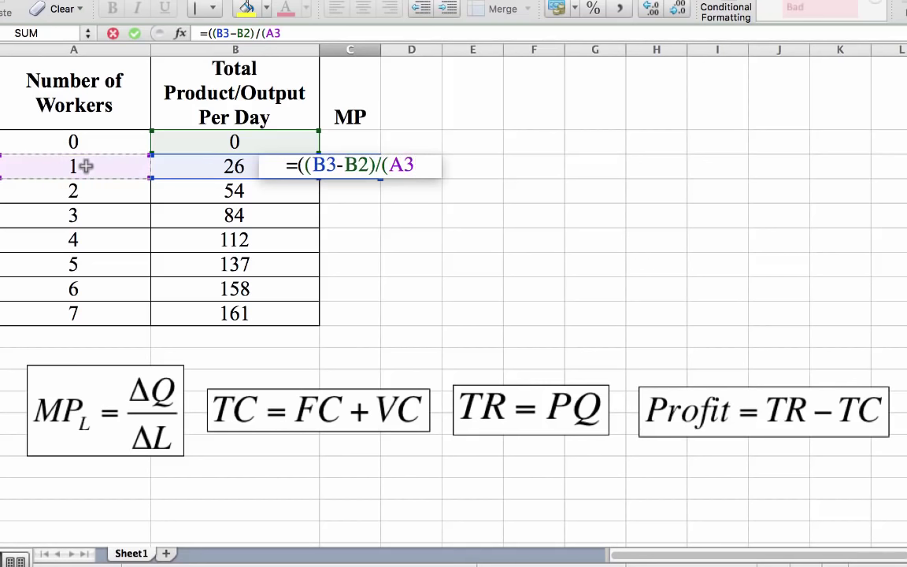
pyautogui.write('-')
pyautogui.click(85, 141)
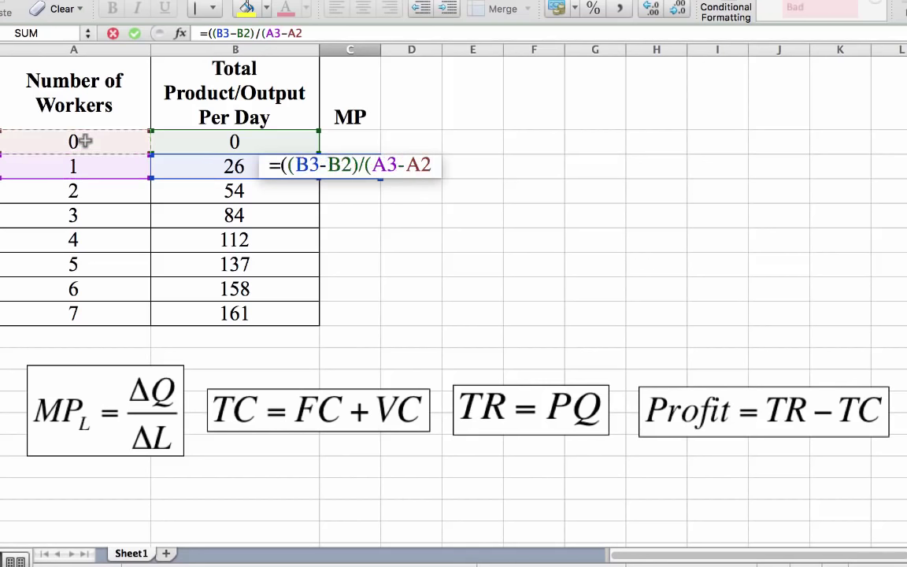
pyautogui.write('))')
pyautogui.press('Return')
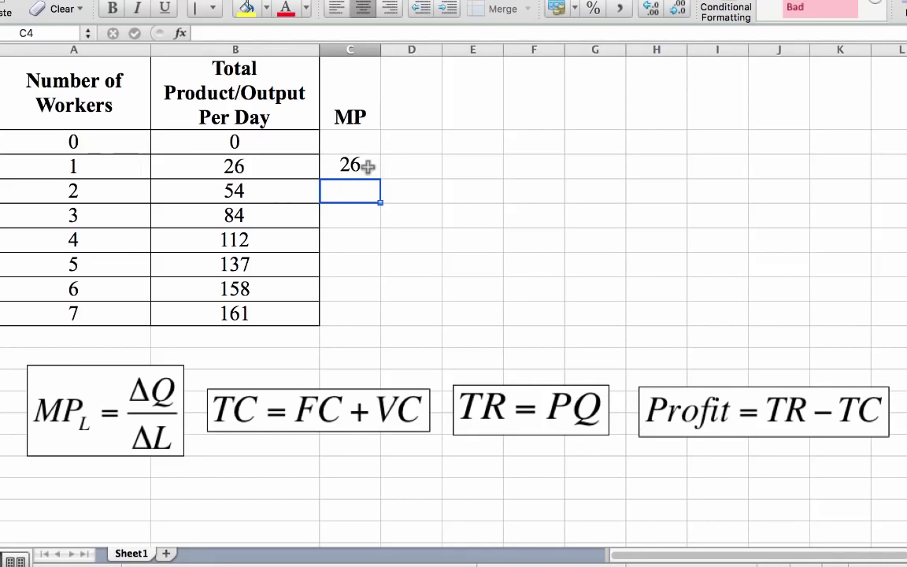
# Enter =((B4-B3)/(A4-A3)) in C4, giving a marginal product of 28
pyautogui.write('=((')
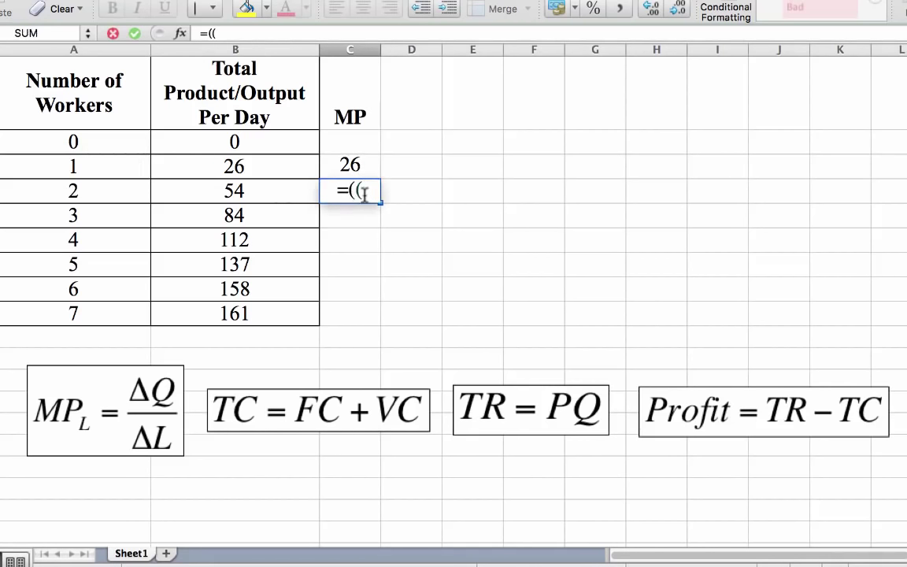
pyautogui.click(277, 187)
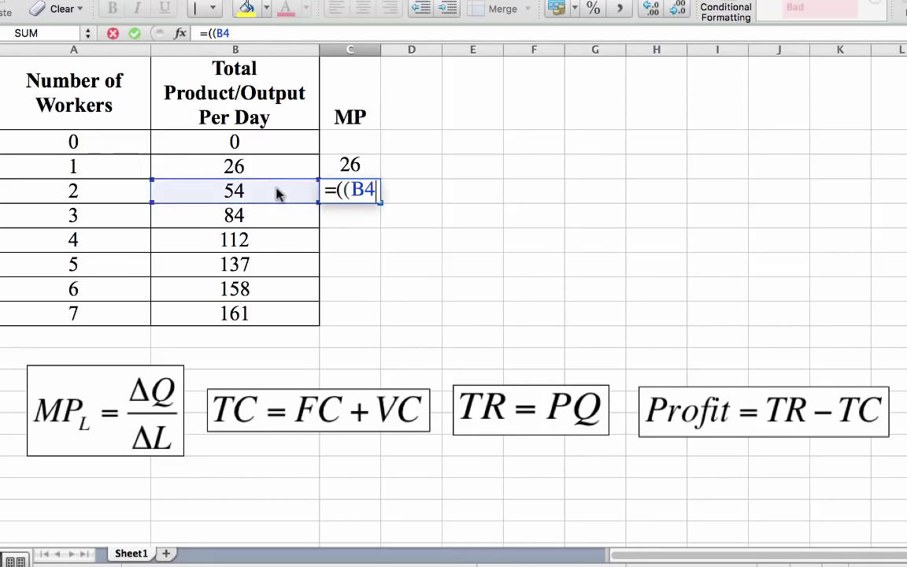
pyautogui.write('-')
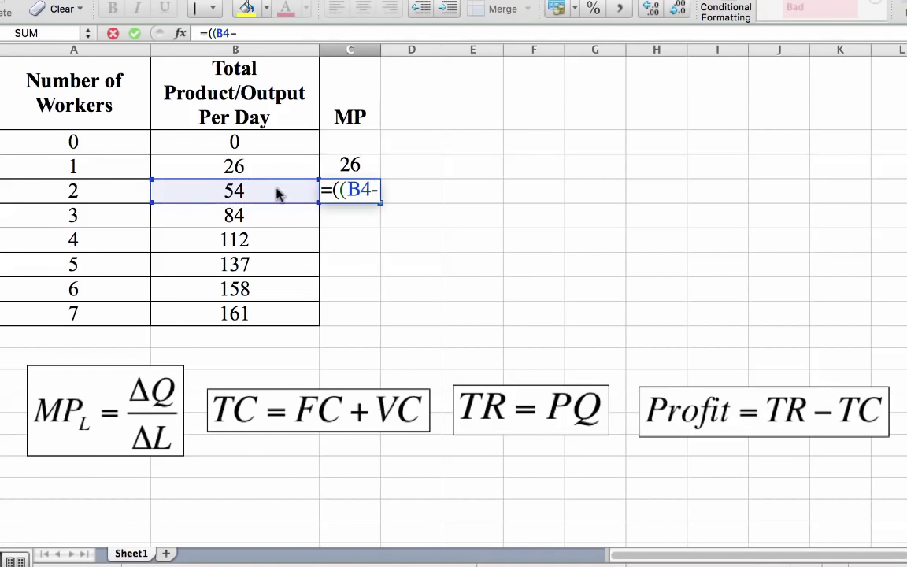
pyautogui.click(275, 162)
pyautogui.write(')')
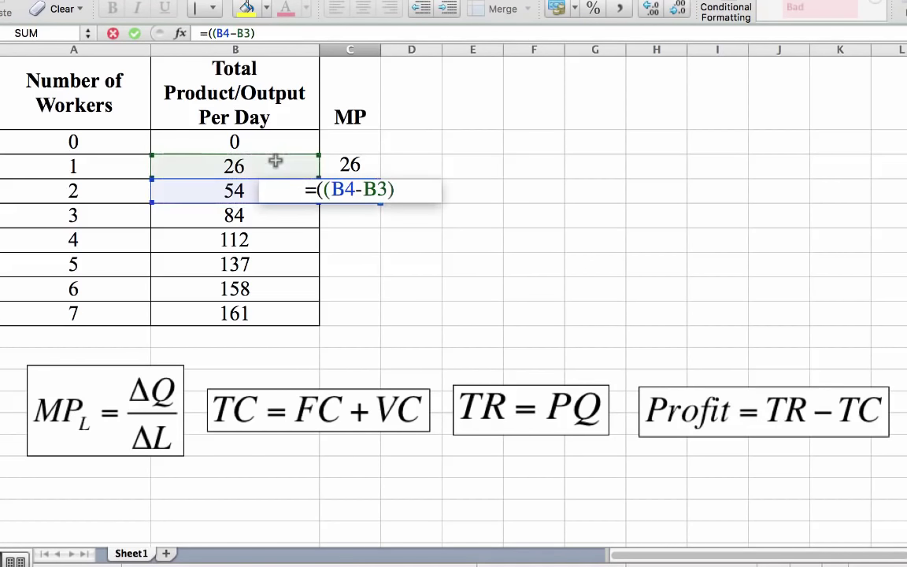
pyautogui.write('/(')
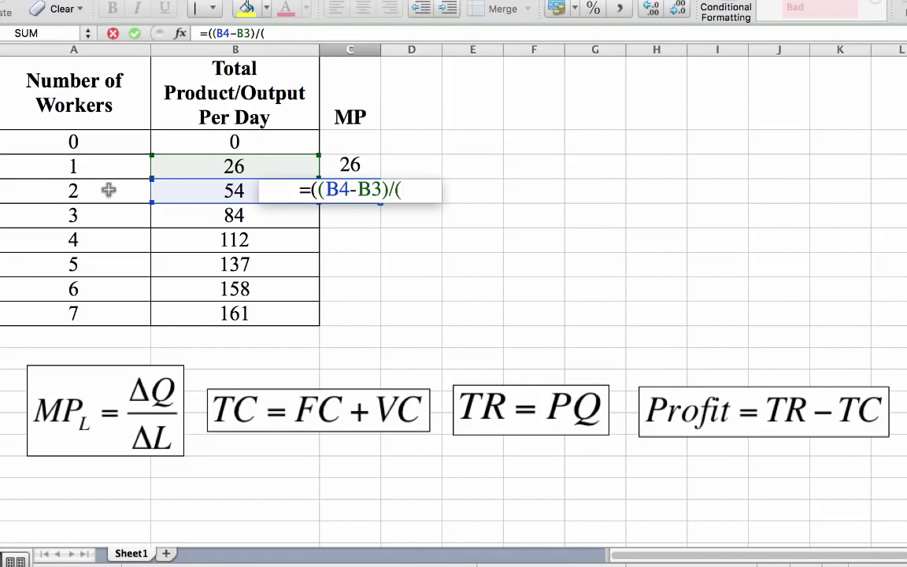
pyautogui.click(109, 190)
pyautogui.write('-')
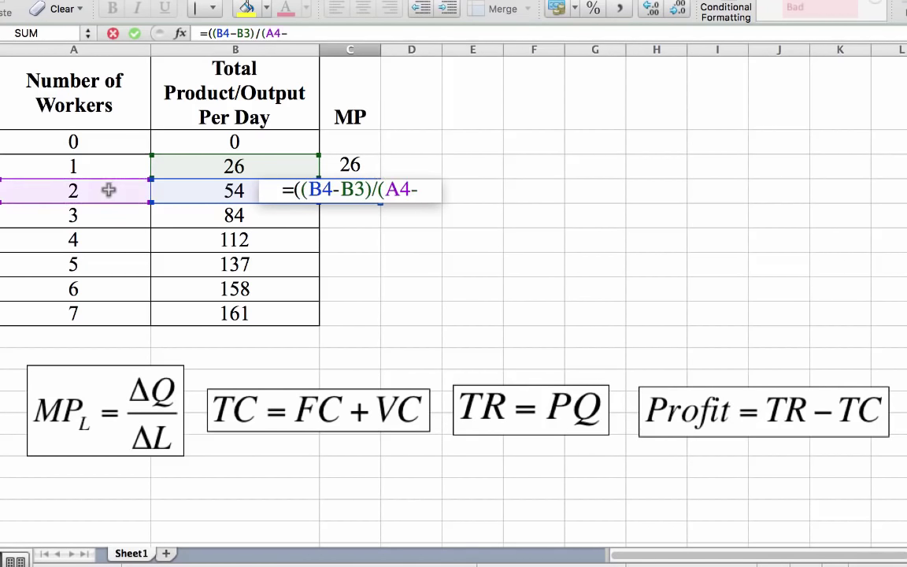
pyautogui.click(97, 170)
pyautogui.write('))')
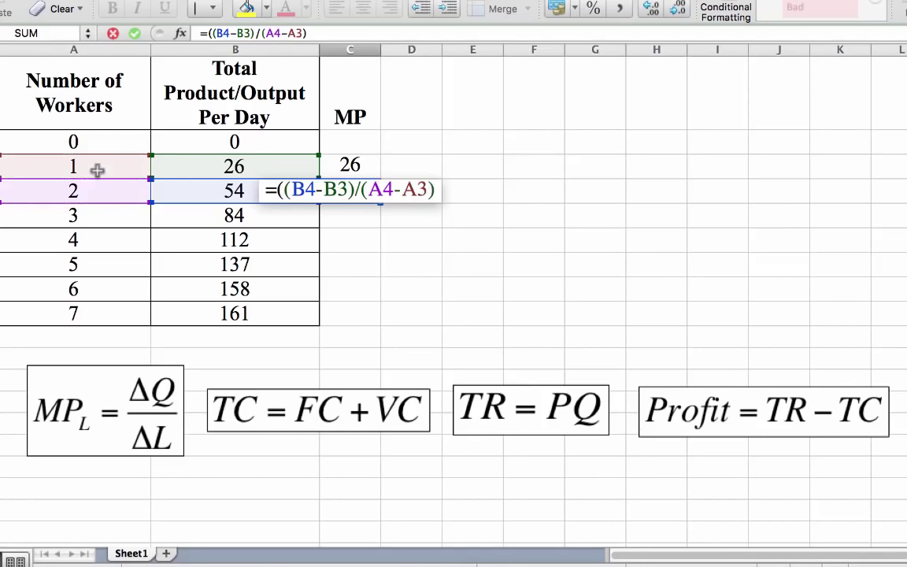
pyautogui.press('Return')
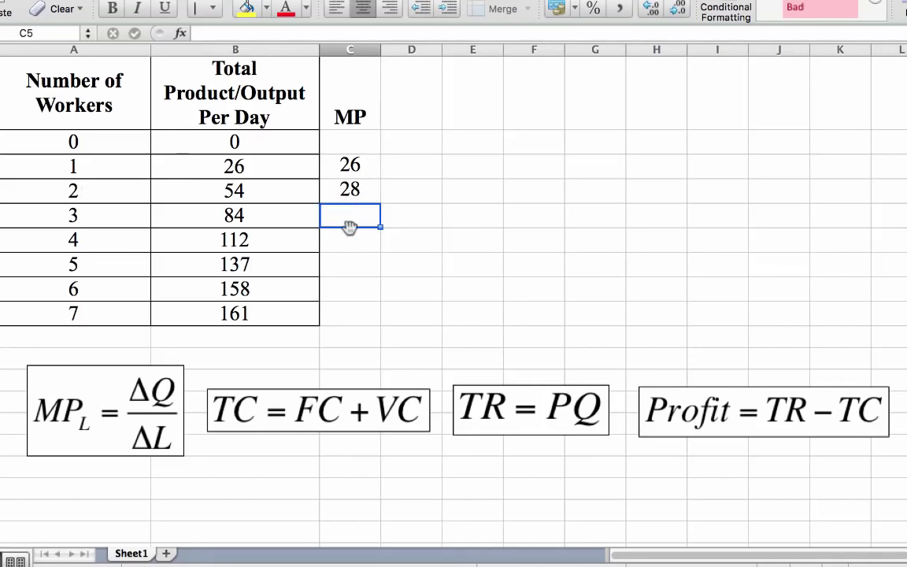
# Enter =((B5-B4)/(A5-A4)) in C5, giving a marginal product of 30 for 3 workers
pyautogui.write('=((')
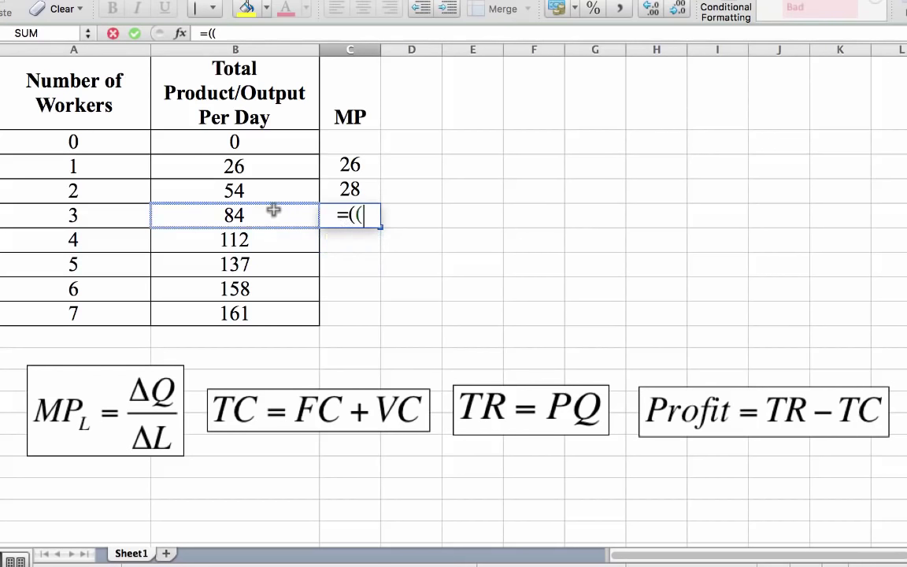
pyautogui.click(274, 213)
pyautogui.write('-')
pyautogui.click(283, 184)
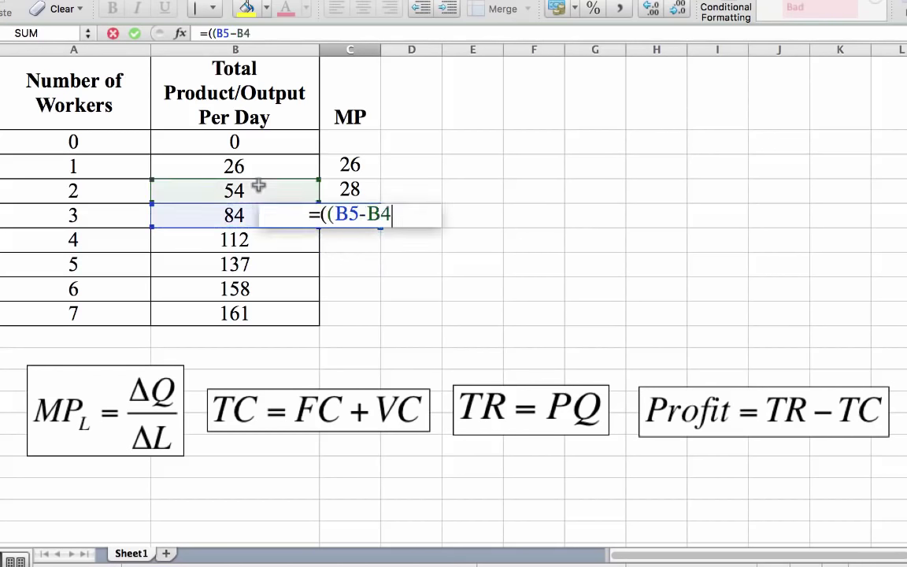
pyautogui.write(')/')
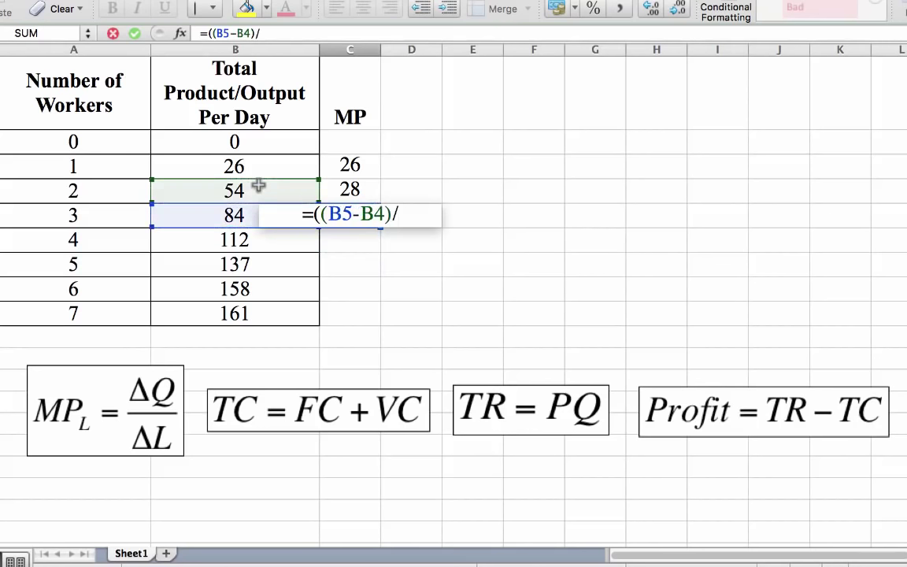
pyautogui.write('(')
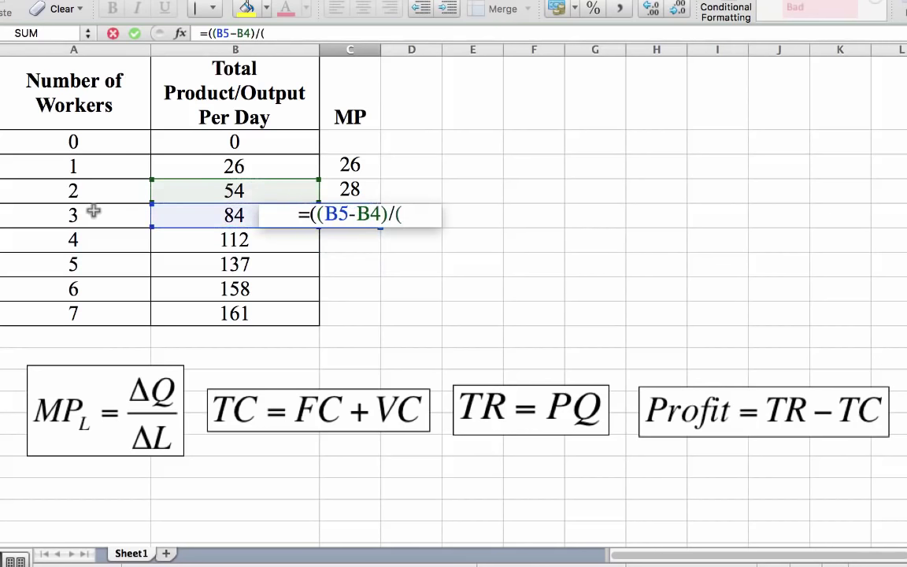
pyautogui.click(72, 212)
pyautogui.write('-')
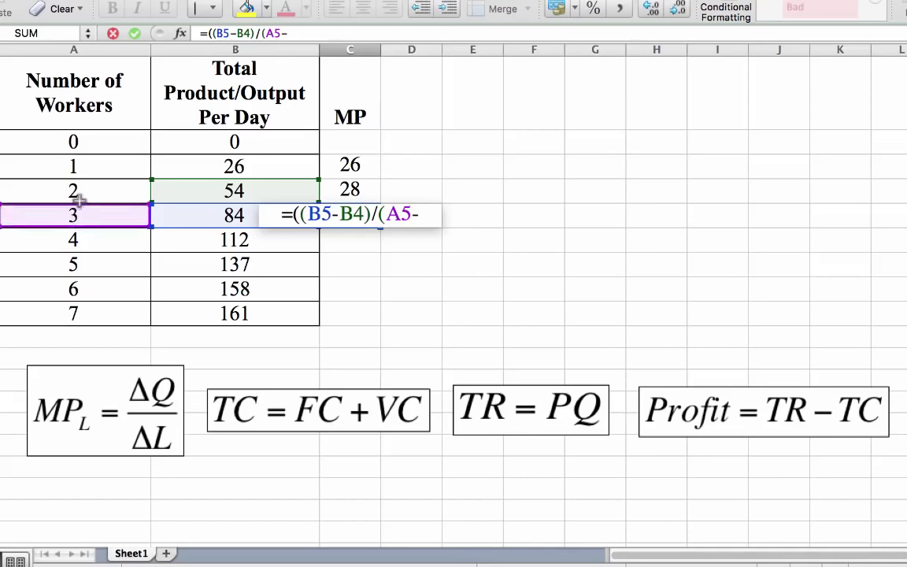
pyautogui.click(81, 192)
pyautogui.write(')')
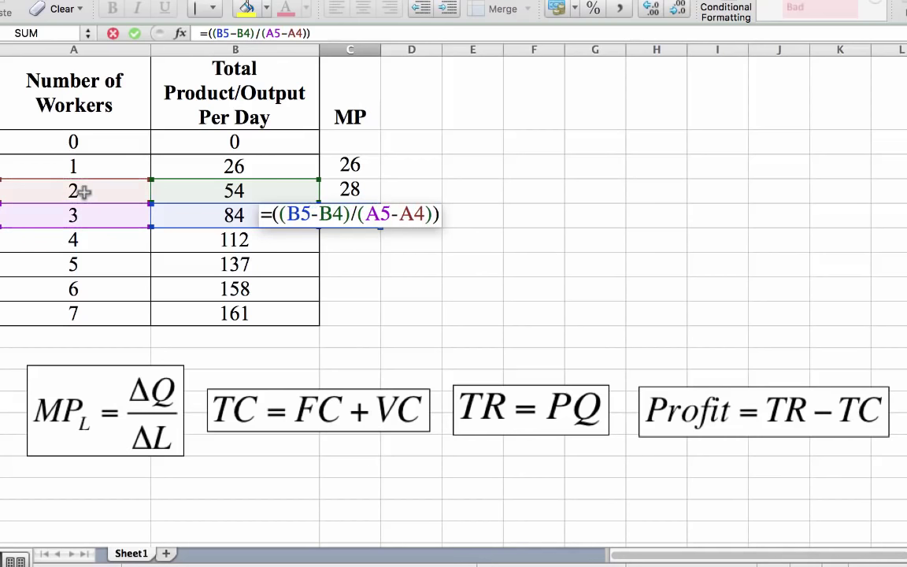
pyautogui.press('Return')
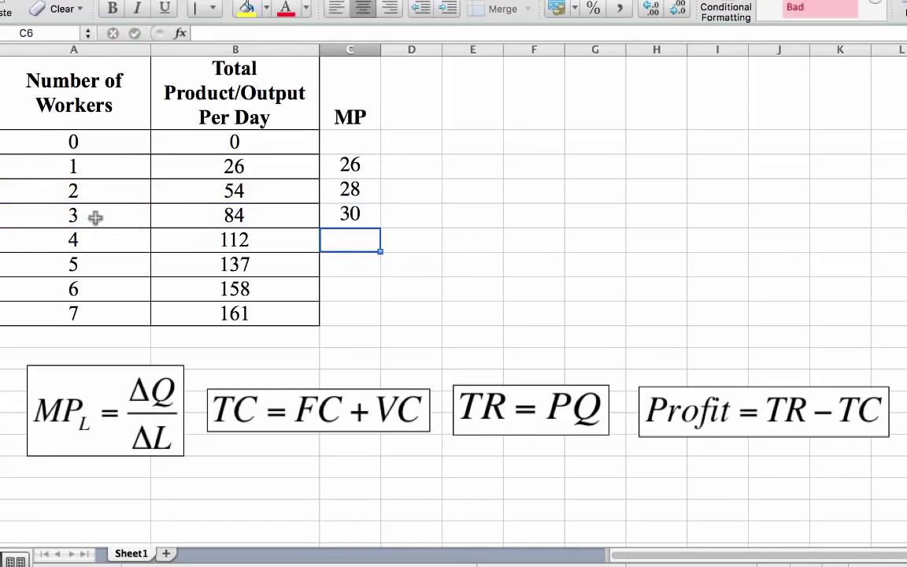
# Fill the MP formula down from C5 to C9, giving 28, 25, 21 and 3
pyautogui.click(373, 214)
pyautogui.moveTo(381, 227); pyautogui.dragTo(382, 318)
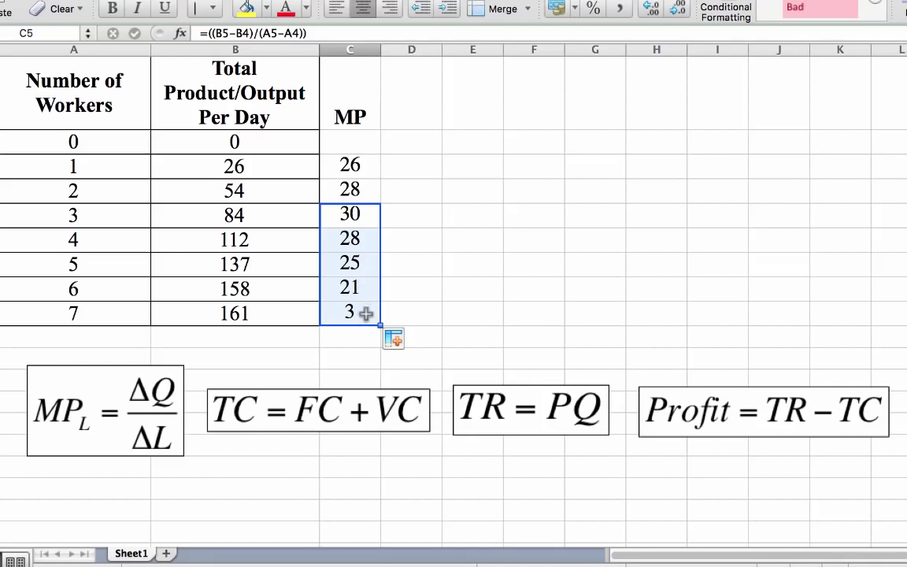
pyautogui.click(365, 95)
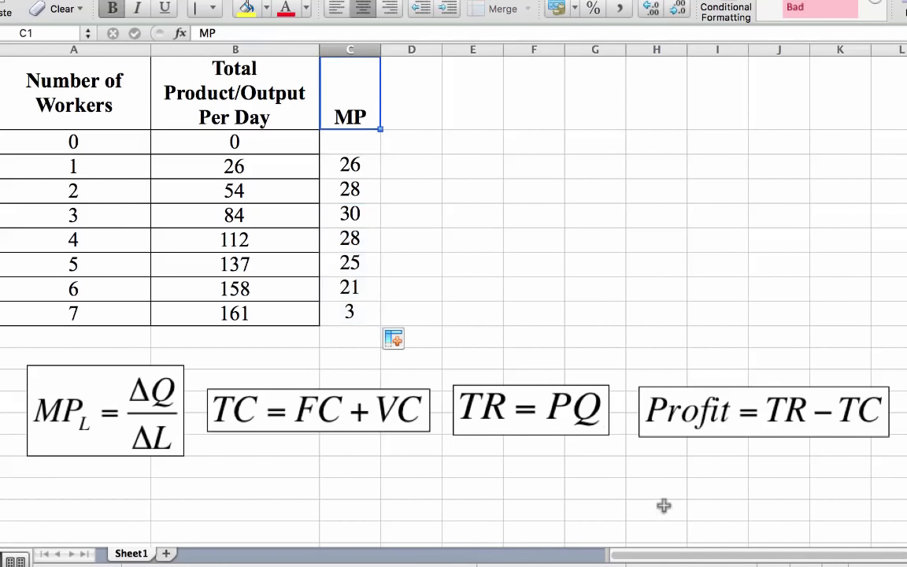
pyautogui.click(647, 560)
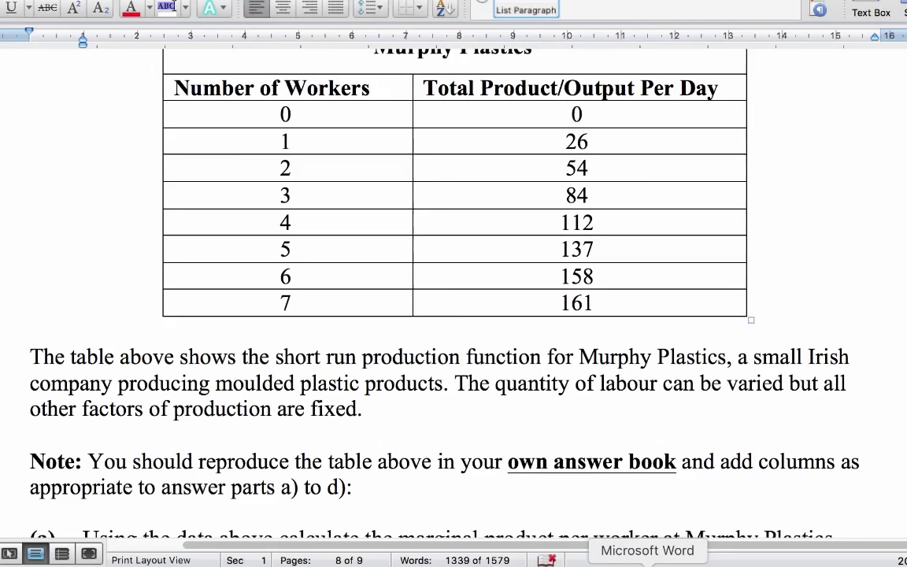
pyautogui.scroll(-5, 636, 484)
pyautogui.scroll(-1, 637, 485)
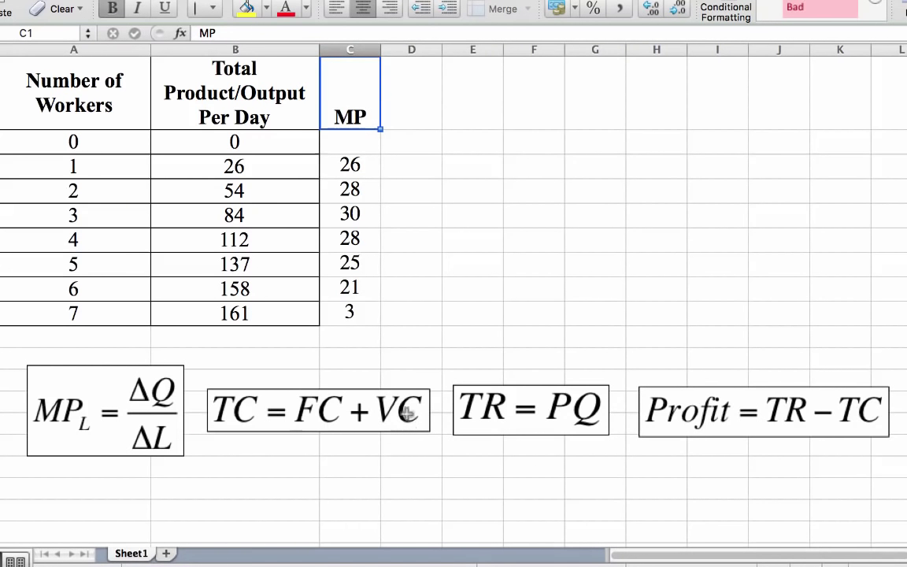
# Label D1 'FC' and enter a fixed cost of 500 in D2 and D3
pyautogui.click(424, 105)
pyautogui.write('FC')
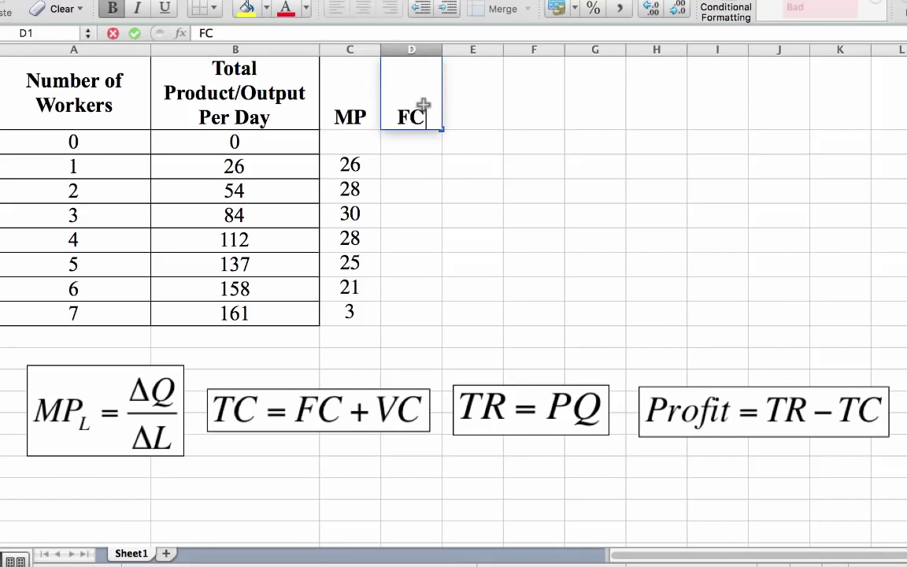
pyautogui.press('Return')
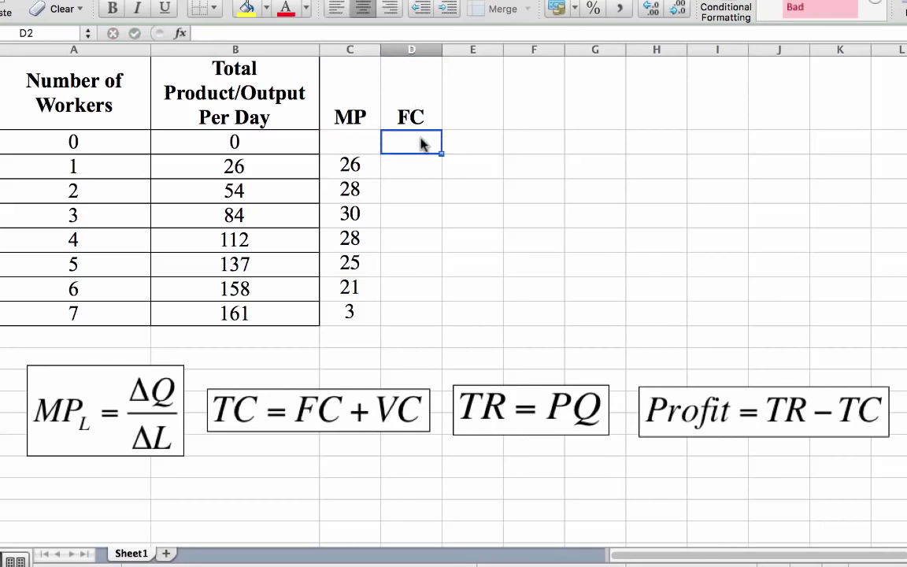
pyautogui.write('500')
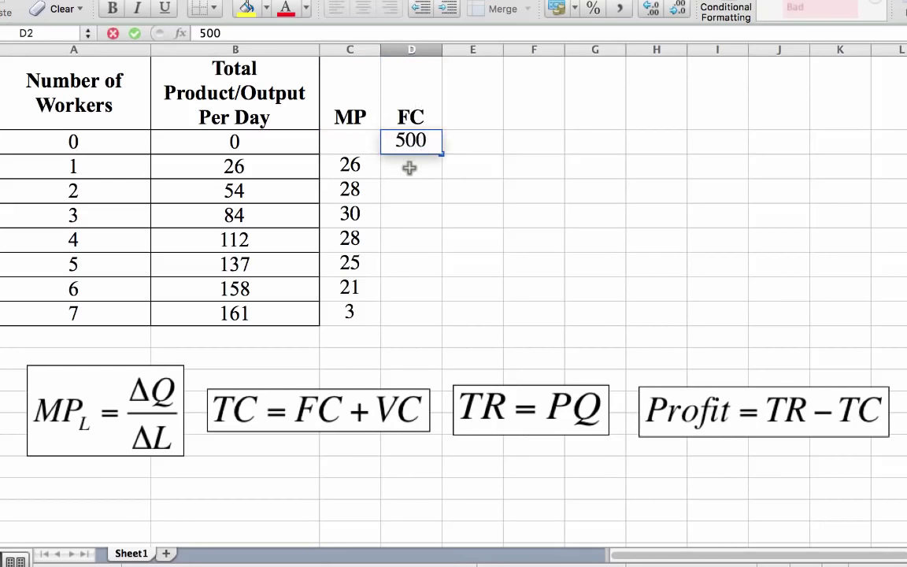
pyautogui.press('Return')
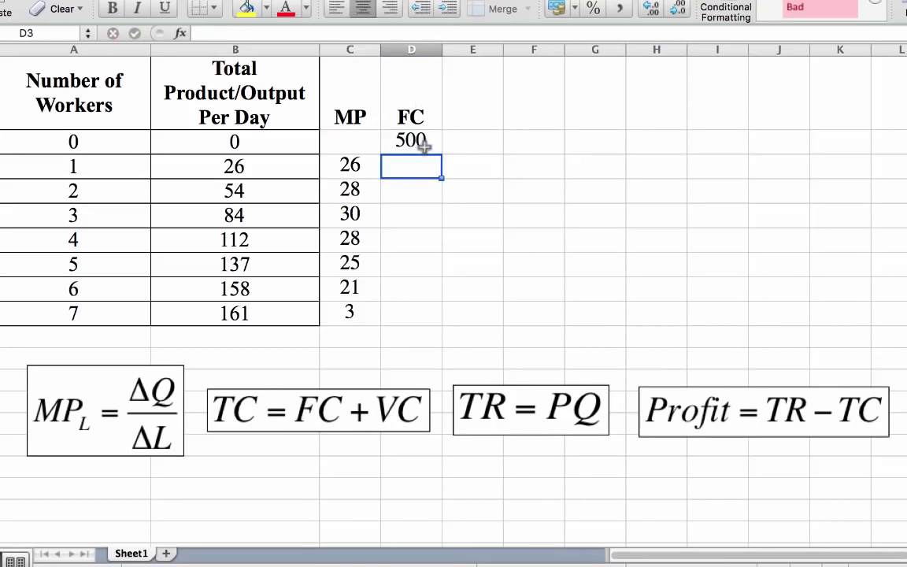
pyautogui.write('500')
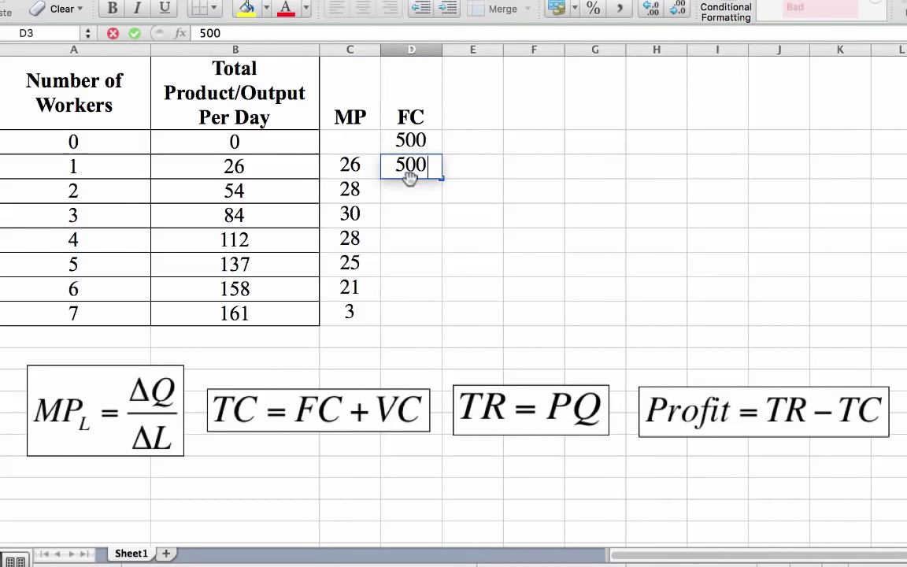